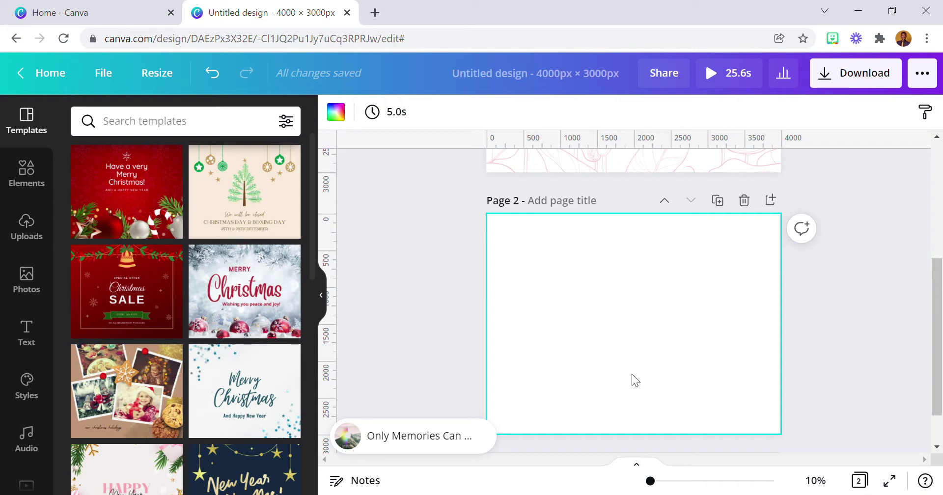
# Play Page 1's three-phone beach video design (25.6s) as a full-screen preview
pyautogui.scroll(5, 638, 375)
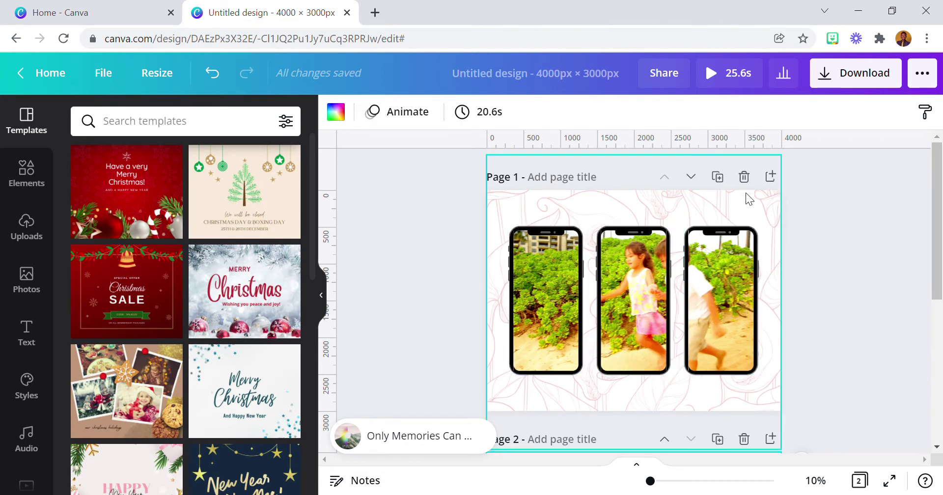
pyautogui.click(713, 80)
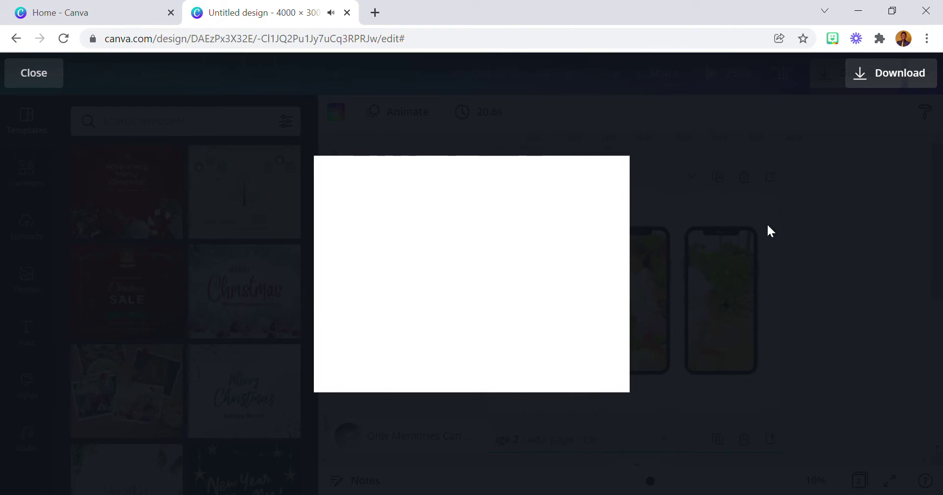
# Close the full-screen preview and start deleting the finished first page
pyautogui.moveTo(533, 244)
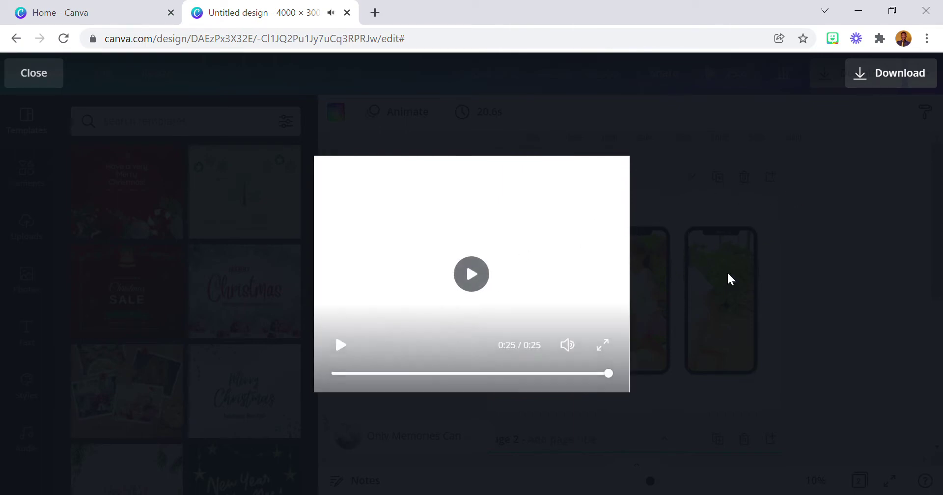
pyautogui.click(855, 254)
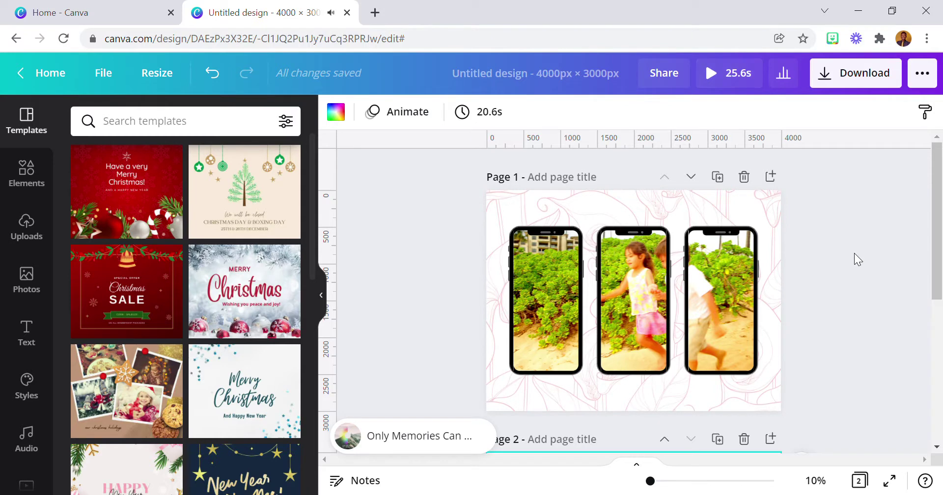
pyautogui.click(745, 178)
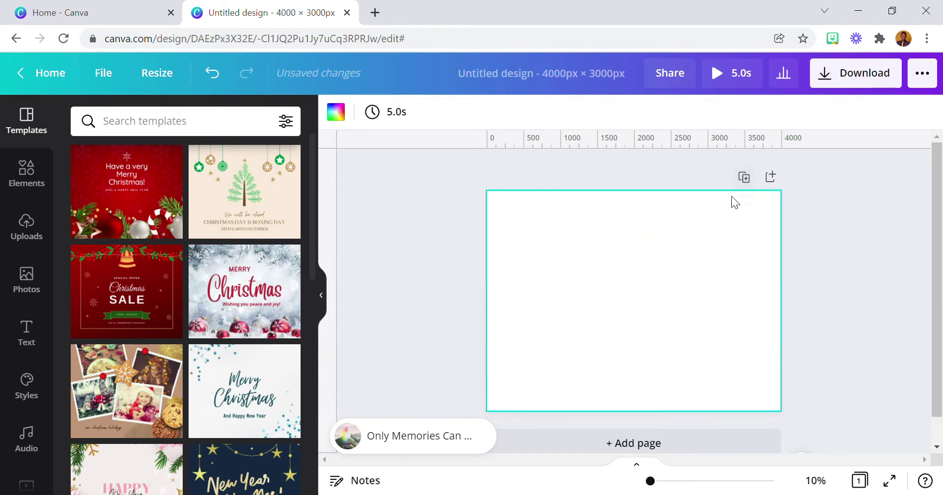
# Delete the music track, leaving a single blank 5.0s page
pyautogui.click(406, 442)
pyautogui.click(925, 112)
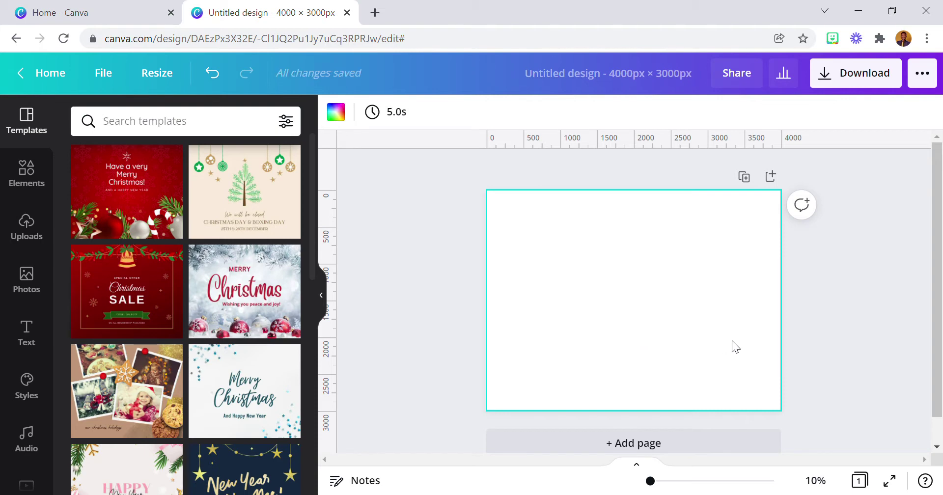
pyautogui.click(19, 184)
# Add the recently used phone mockup, enlarged to about 984 by 1,946, at the page centre
pyautogui.click(261, 121)
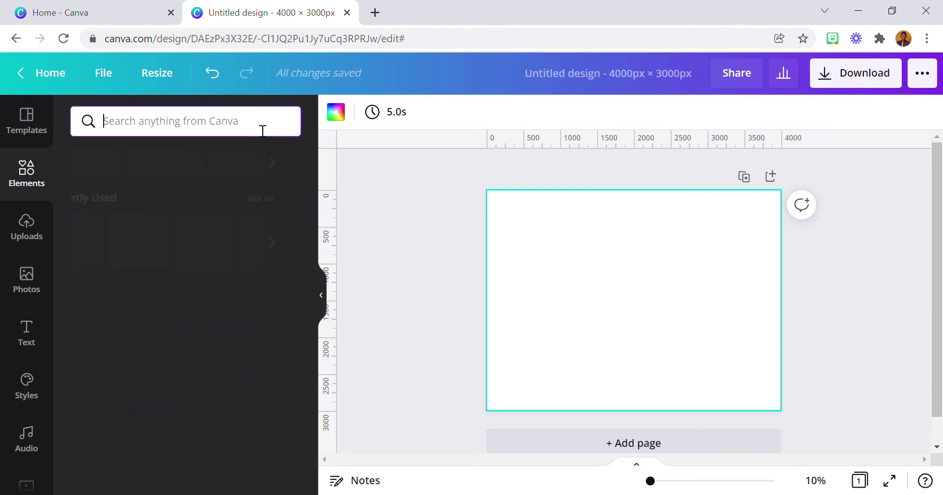
pyautogui.click(164, 241)
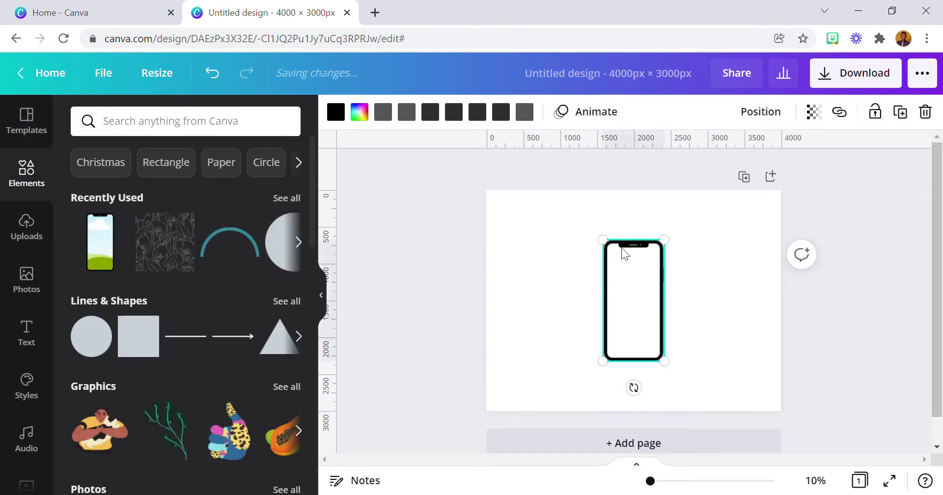
pyautogui.moveTo(629, 307); pyautogui.dragTo(556, 301)
pyautogui.moveTo(588, 241)
pyautogui.mouseDown()
pyautogui.moveTo(615, 237)
pyautogui.moveTo(592, 248)
pyautogui.mouseUp()
pyautogui.moveTo(587, 293); pyautogui.dragTo(532, 310)
# Duplicate the phone twice so three phones sit side by side
pyautogui.click(901, 112)
pyautogui.click(909, 114)
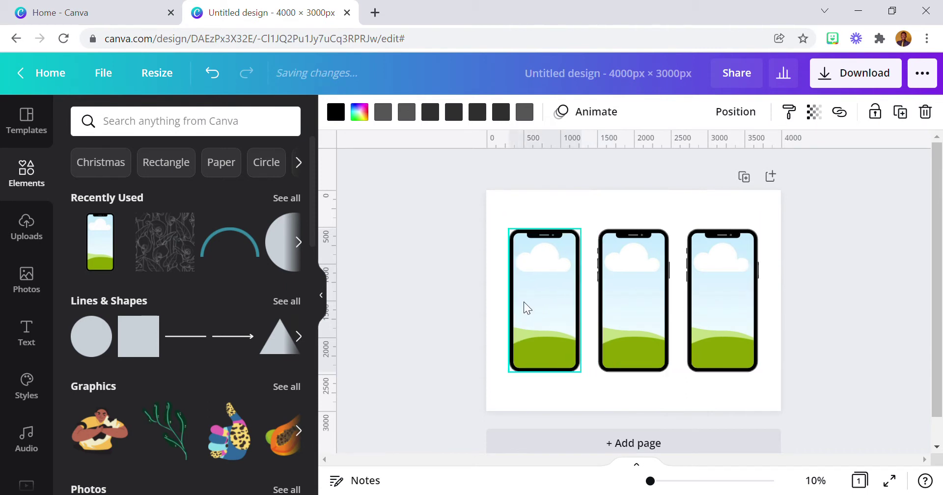
pyautogui.click(499, 215)
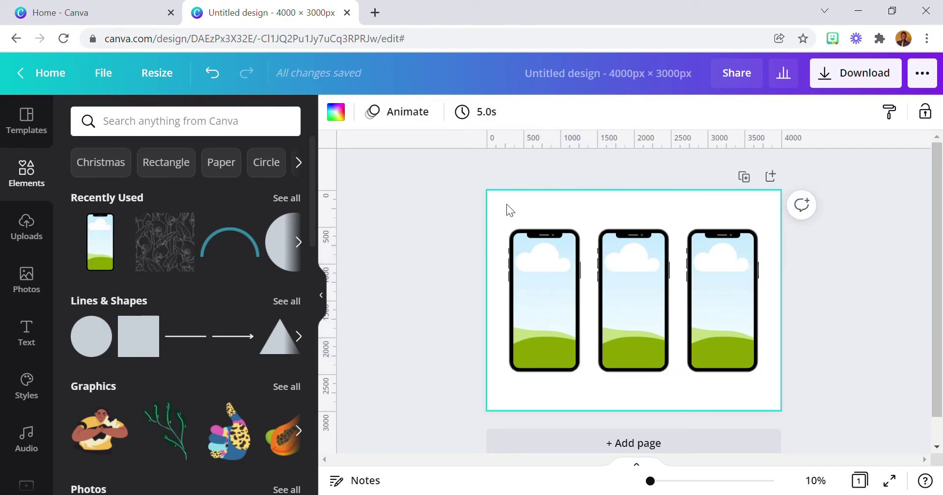
# Space the three phones evenly and scale them together to 3,400 by 2,081
pyautogui.moveTo(538, 275); pyautogui.dragTo(553, 285)
pyautogui.moveTo(709, 285); pyautogui.dragTo(699, 284)
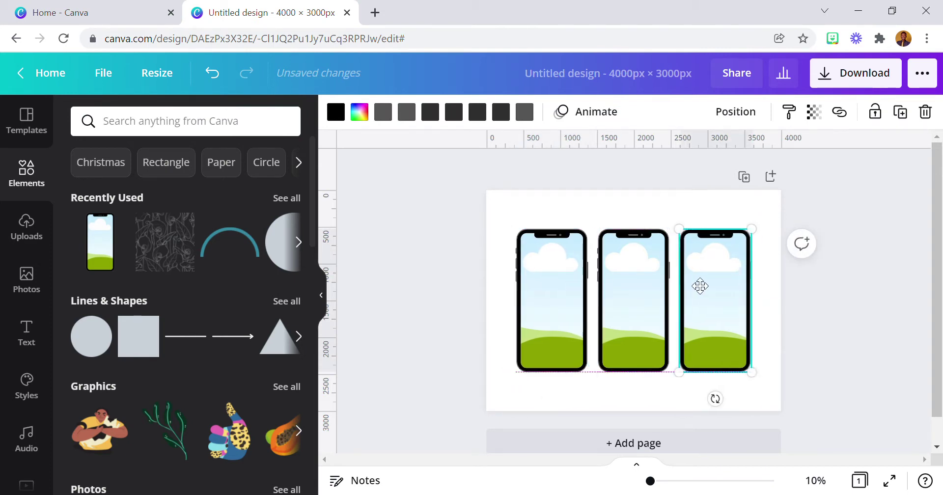
pyautogui.moveTo(508, 204); pyautogui.dragTo(752, 269)
pyautogui.moveTo(767, 233); pyautogui.dragTo(771, 226)
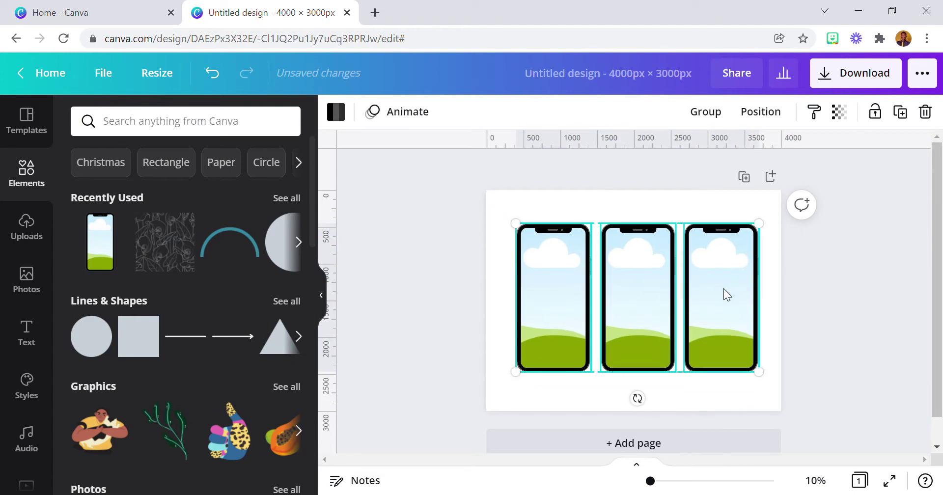
pyautogui.moveTo(727, 295); pyautogui.dragTo(732, 301)
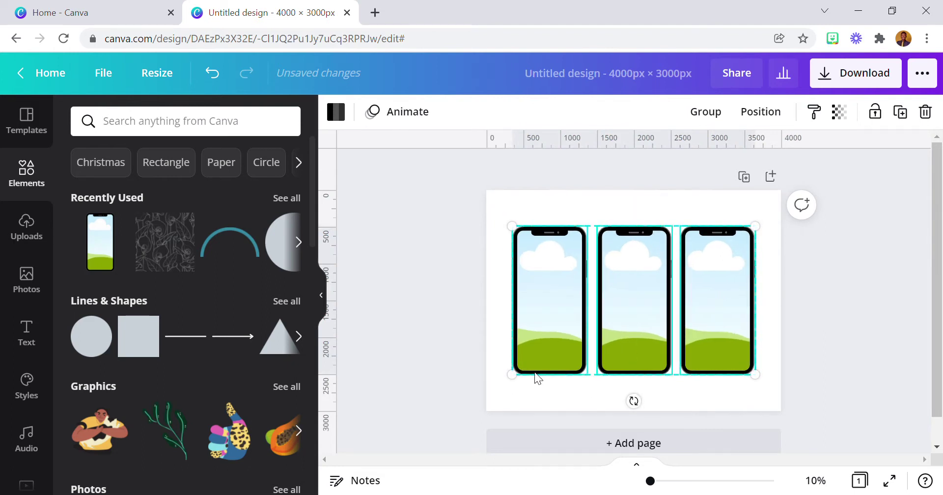
pyautogui.moveTo(526, 387)
pyautogui.mouseDown()
pyautogui.moveTo(518, 387)
pyautogui.moveTo(531, 382)
pyautogui.mouseUp()
pyautogui.moveTo(756, 376); pyautogui.dragTo(767, 395)
pyautogui.click(636, 202)
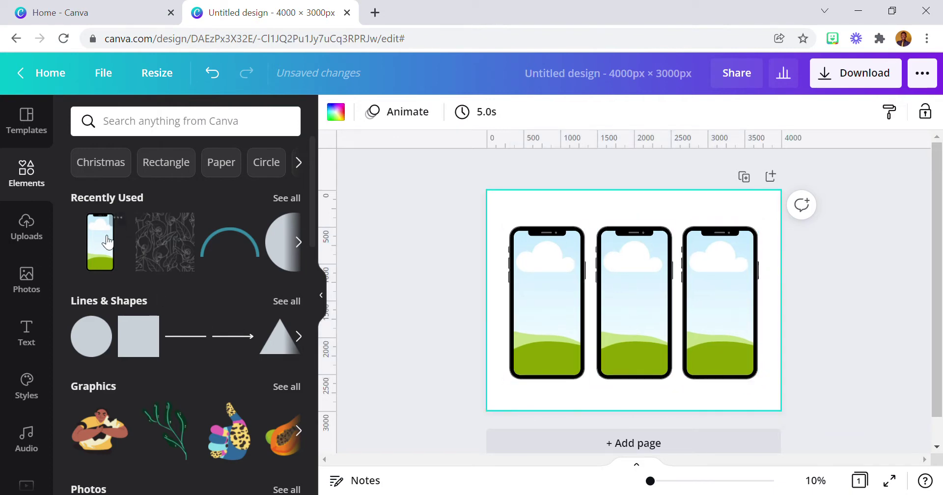
# Check each of the three phones in turn, then reselect the page
pyautogui.click(548, 291)
pyautogui.click(651, 281)
pyautogui.click(715, 286)
pyautogui.click(686, 196)
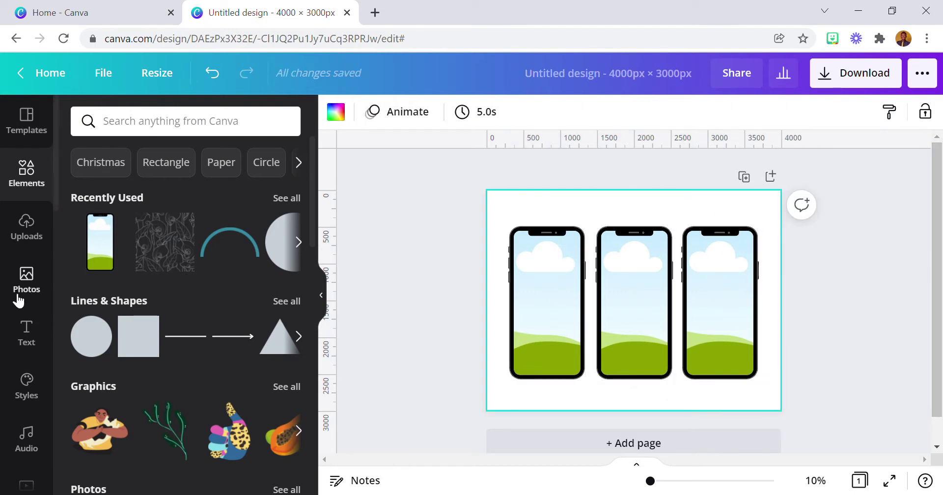
# Drop the 21-second beach clip of children running to a parent into the right-hand phone
pyautogui.scroll(-5, 27, 275)
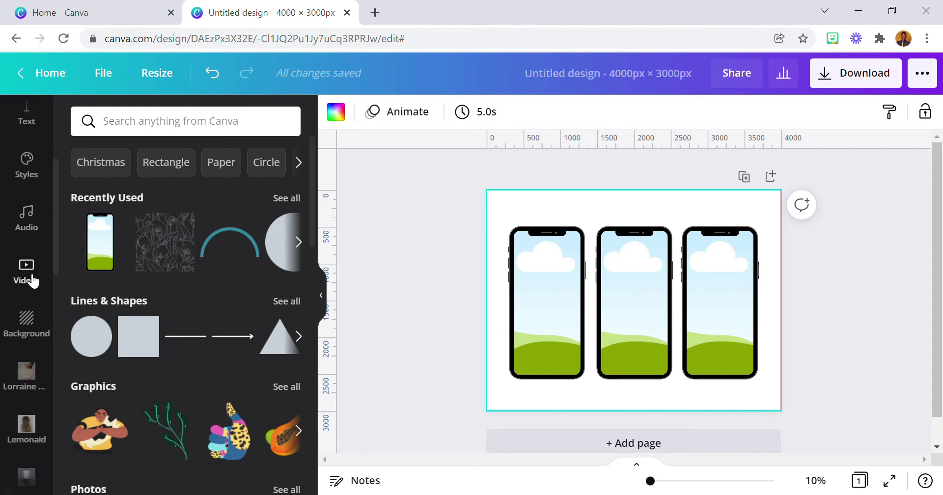
pyautogui.click(28, 273)
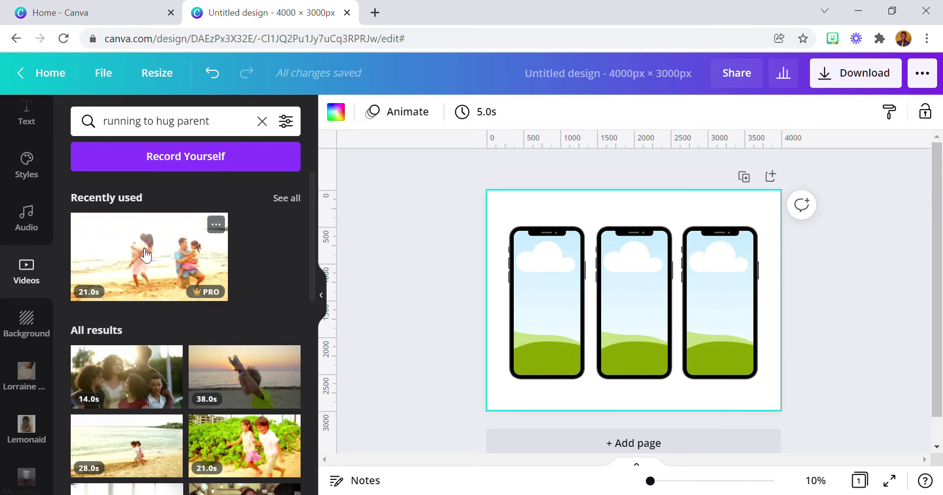
pyautogui.moveTo(148, 254); pyautogui.dragTo(704, 296)
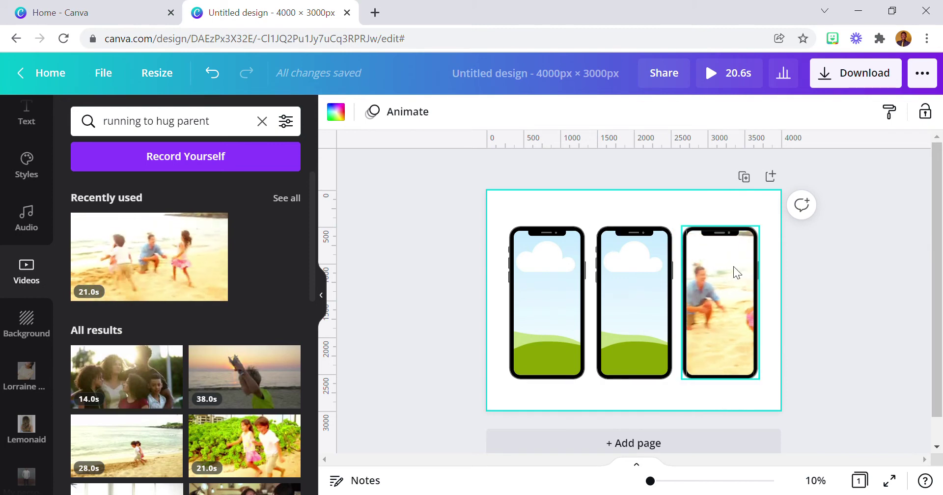
# Shift the right phone's clip left so the girl and shoreline fill its screen
pyautogui.click(726, 317)
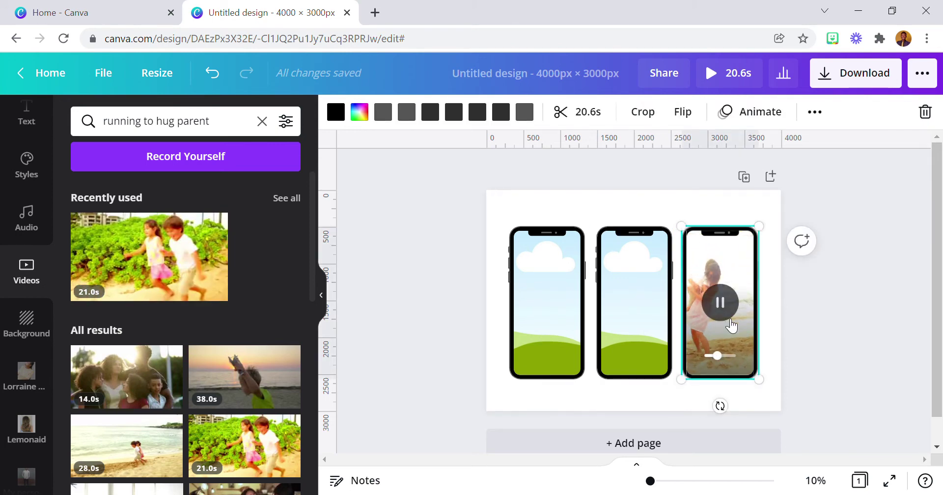
pyautogui.doubleClick(737, 338)
pyautogui.moveTo(735, 337); pyautogui.dragTo(634, 354)
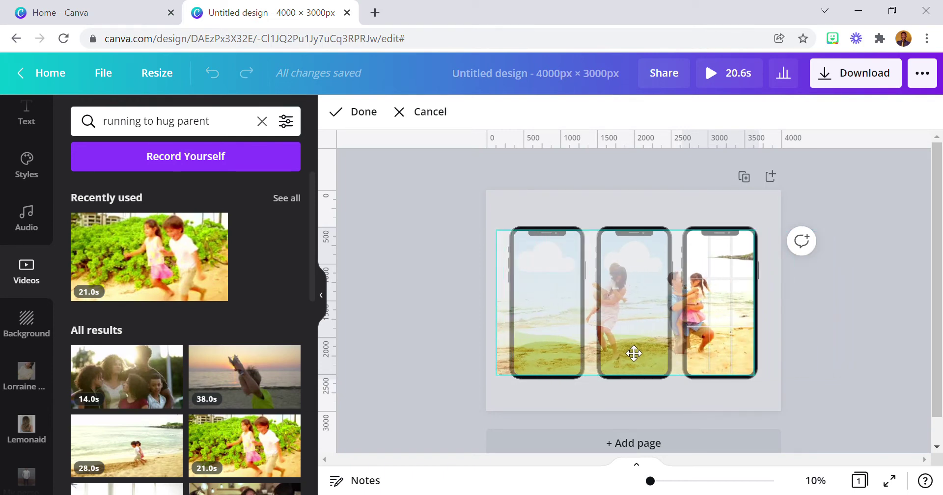
pyautogui.click(580, 210)
pyautogui.click(579, 209)
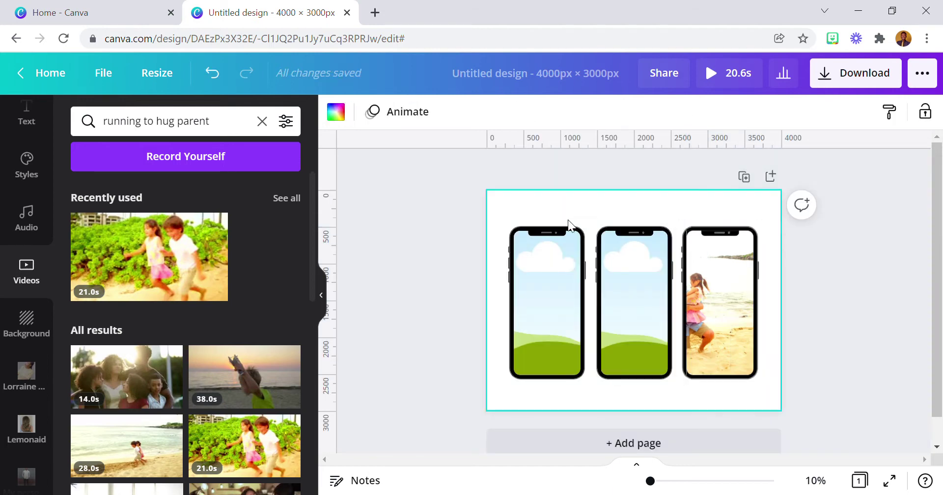
# Fill the middle phone with a girl's beach clip, nudged left, and the left phone with running children
pyautogui.moveTo(176, 299); pyautogui.dragTo(629, 326)
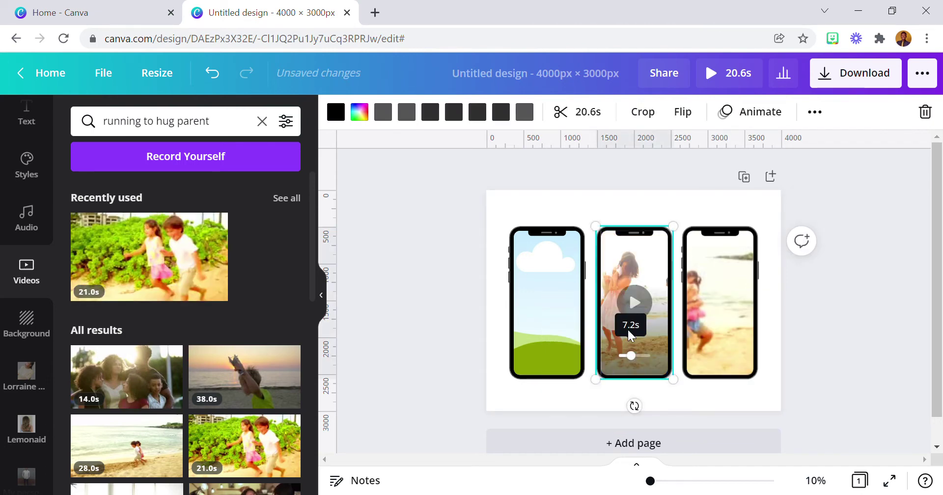
pyautogui.doubleClick(624, 268)
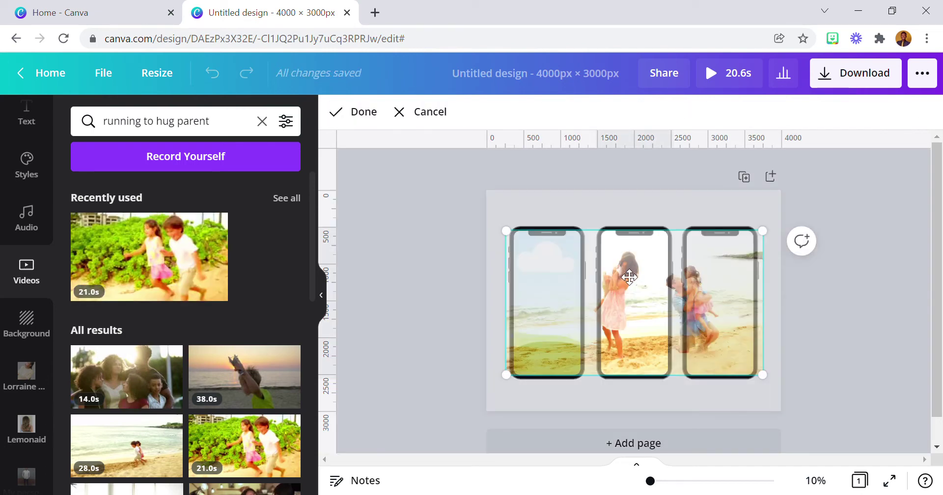
pyautogui.moveTo(622, 279); pyautogui.dragTo(614, 282)
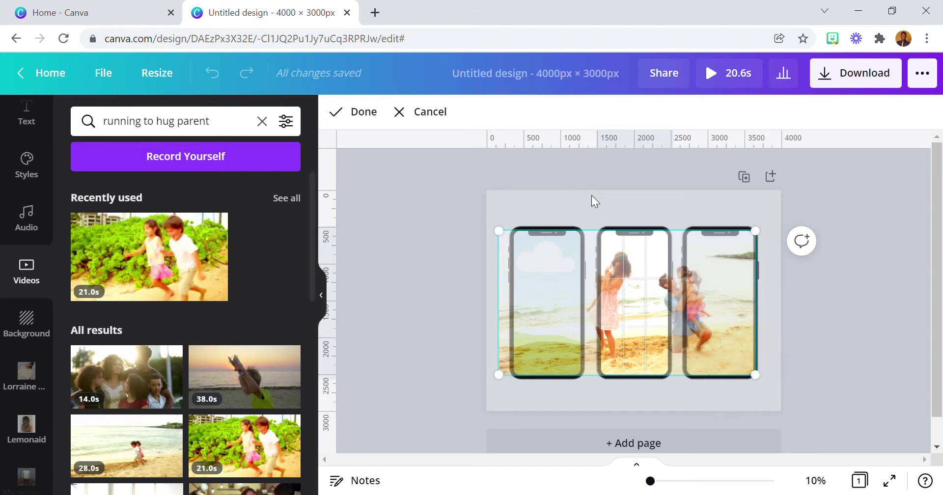
pyautogui.click(592, 196)
pyautogui.click(582, 200)
pyautogui.moveTo(115, 268); pyautogui.dragTo(538, 336)
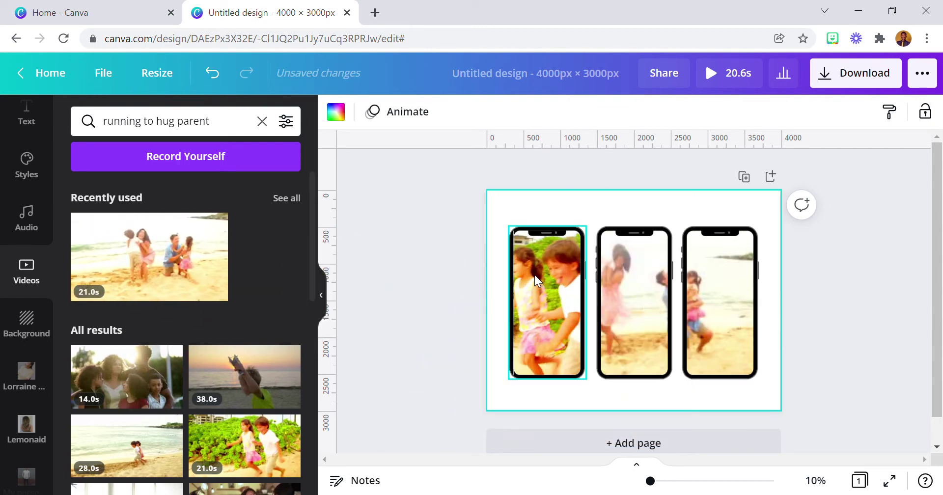
# Shift the left phone's clip so the girl running through greenery fills its screen
pyautogui.doubleClick(547, 261)
pyautogui.moveTo(552, 279); pyautogui.dragTo(638, 307)
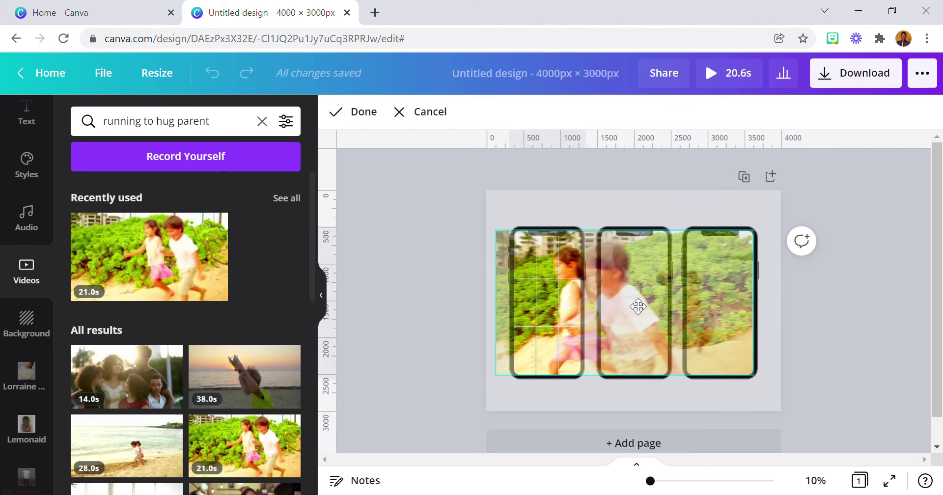
pyautogui.click(725, 199)
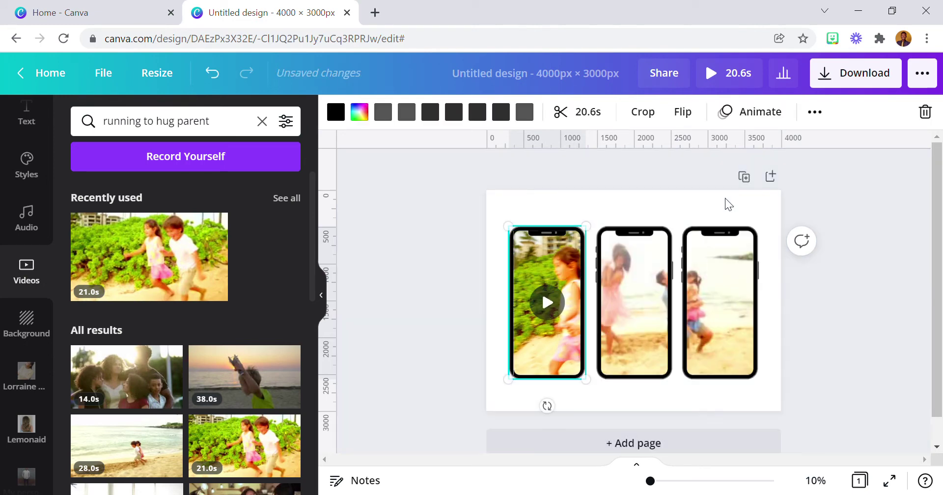
pyautogui.click(650, 202)
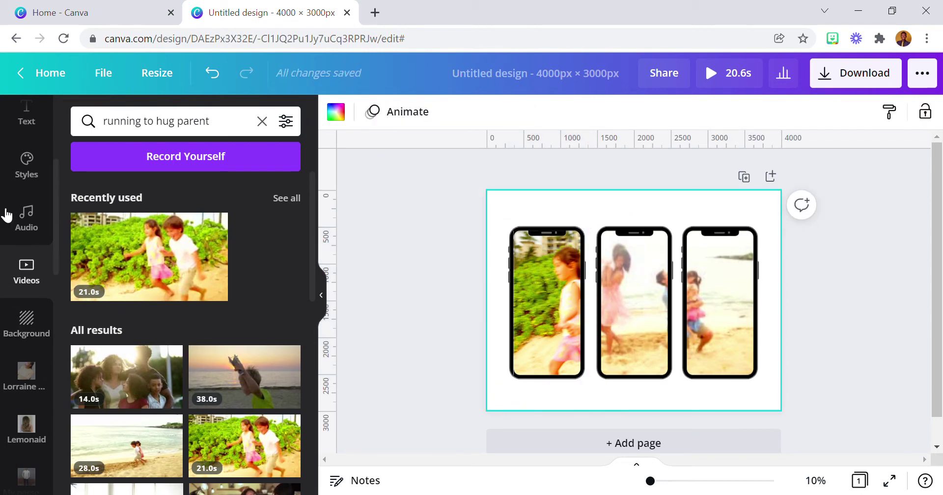
# Add the 2:17 Audio track 'Only Memories Can Be Like This' as background music
pyautogui.click(37, 231)
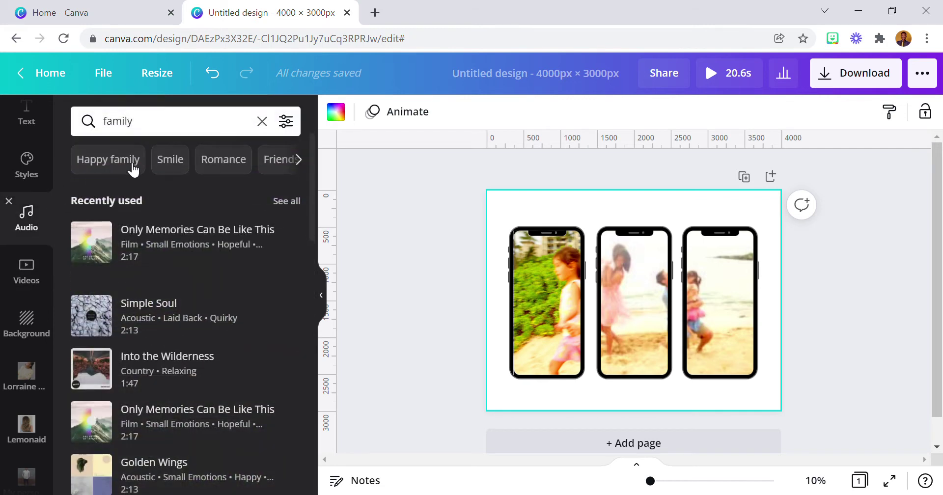
pyautogui.click(183, 251)
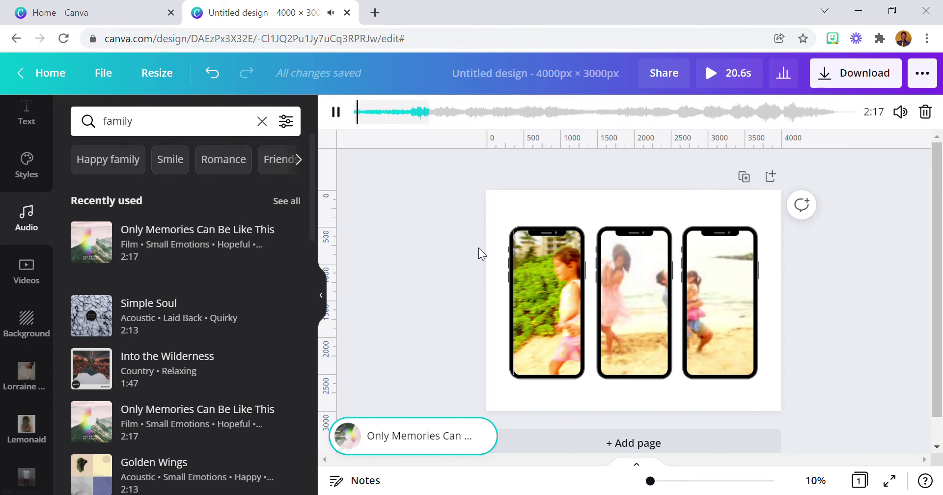
pyautogui.click(499, 204)
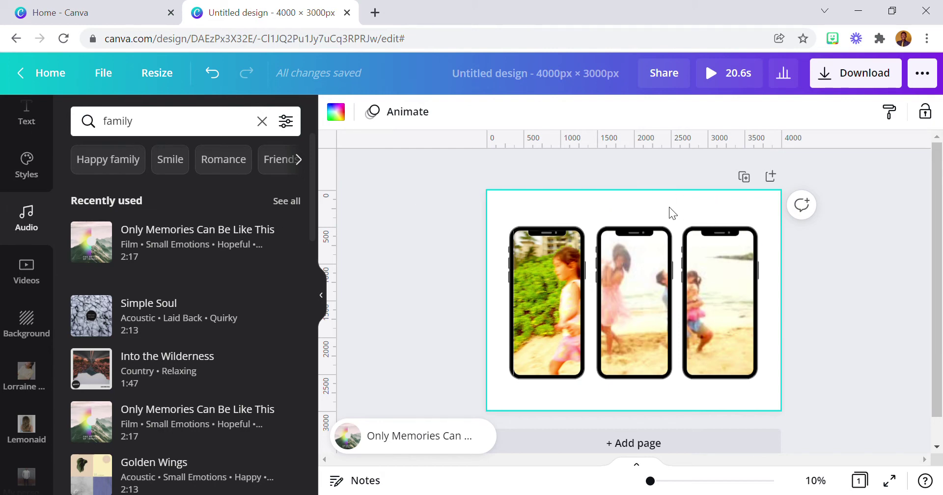
# Add the line-art floral pattern from Elements and stretch it over all three phones
pyautogui.scroll(3, 20, 224)
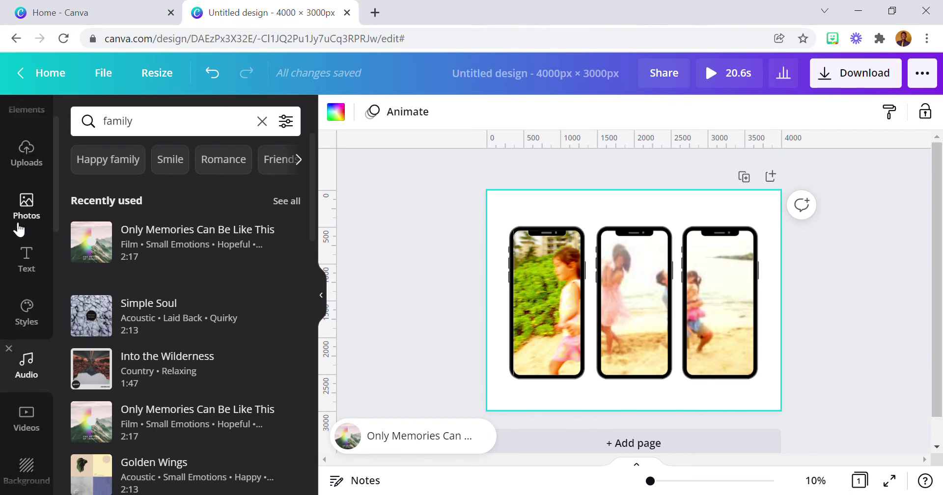
pyautogui.scroll(2, 37, 202)
pyautogui.click(31, 181)
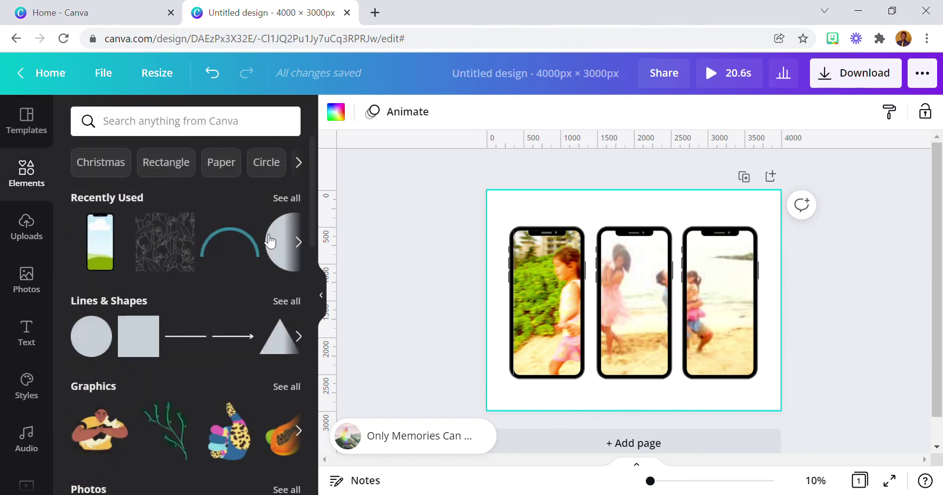
pyautogui.click(198, 244)
pyautogui.moveTo(598, 257); pyautogui.dragTo(504, 171)
pyautogui.moveTo(504, 345); pyautogui.dragTo(432, 417)
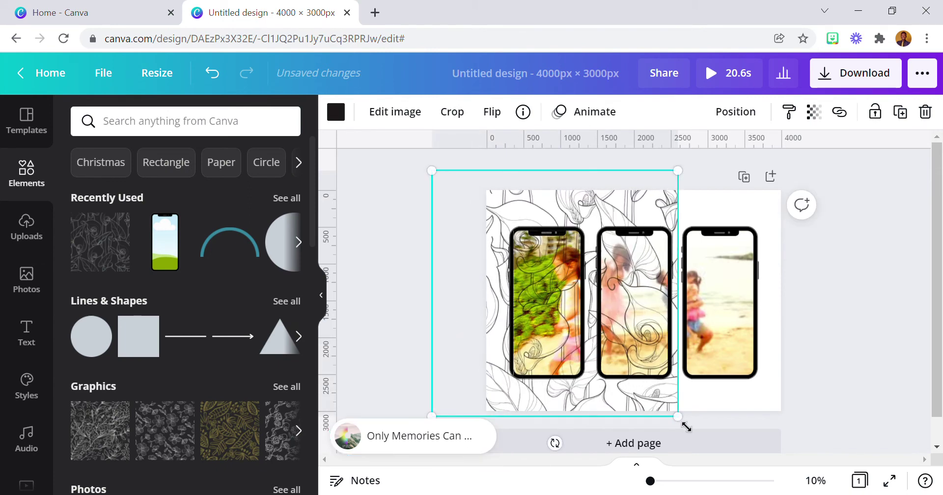
pyautogui.moveTo(683, 426); pyautogui.dragTo(777, 453)
pyautogui.moveTo(683, 398); pyautogui.dragTo(704, 398)
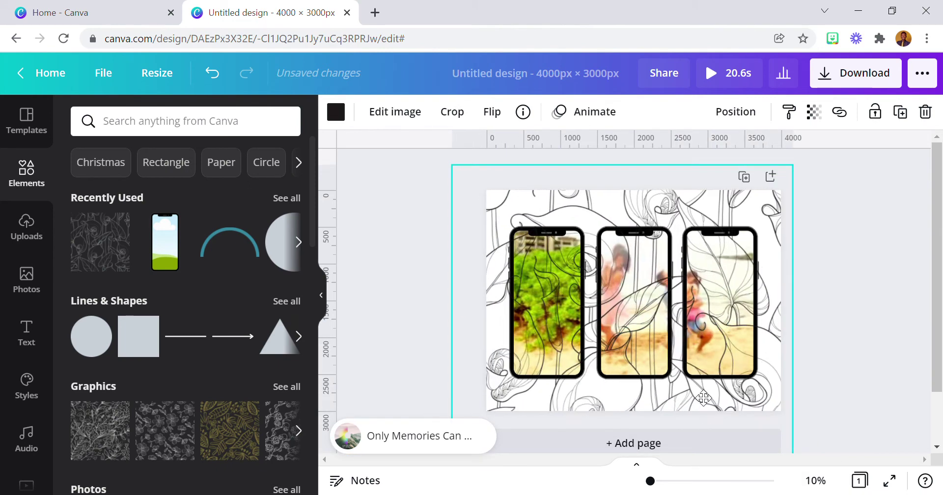
# Recolour the pattern's lines dark red and resize it to fill the 4,200 × 4,200 page
pyautogui.click(336, 112)
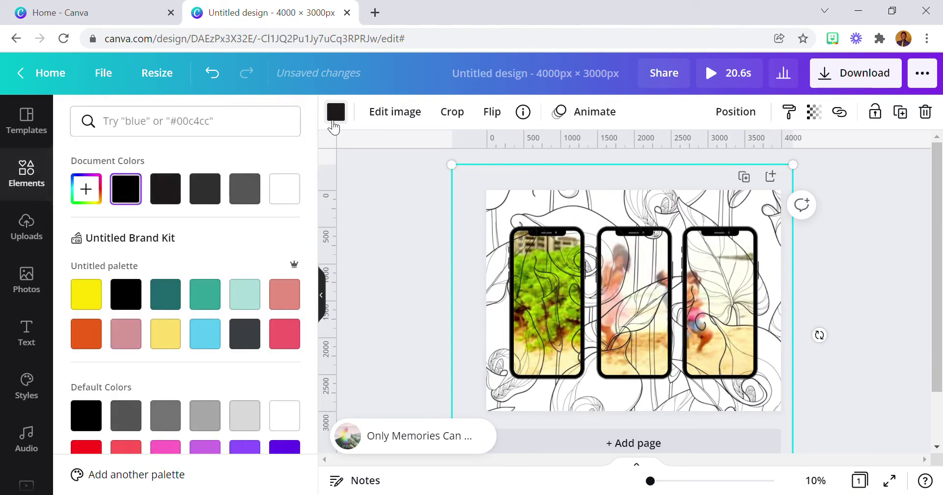
pyautogui.click(86, 448)
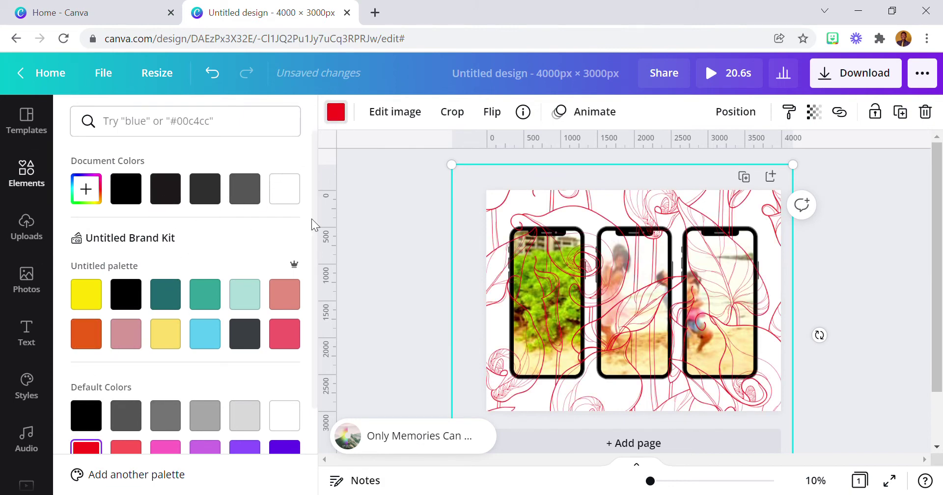
pyautogui.click(86, 189)
pyautogui.click(271, 240)
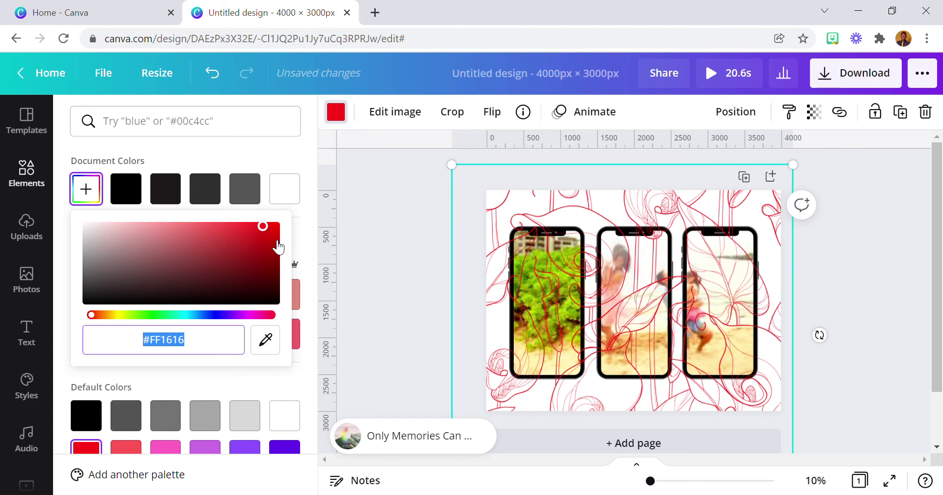
pyautogui.click(684, 203)
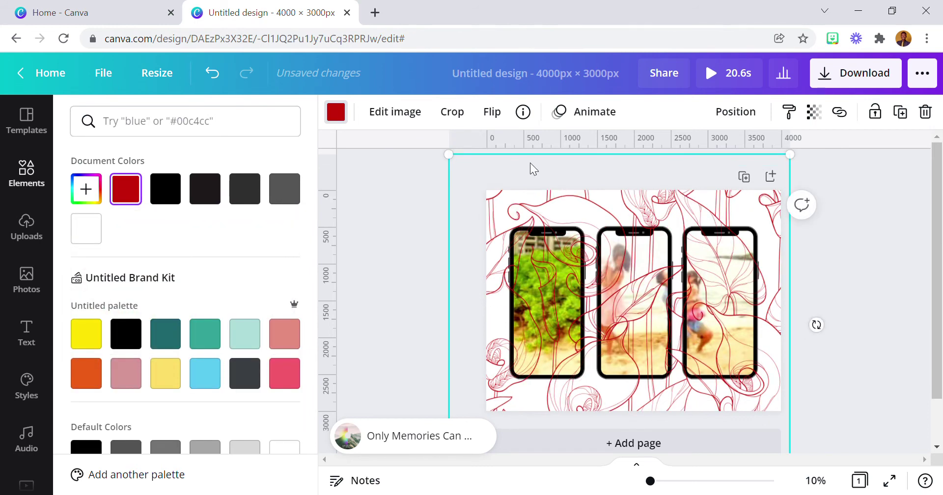
pyautogui.moveTo(452, 165); pyautogui.dragTo(480, 186)
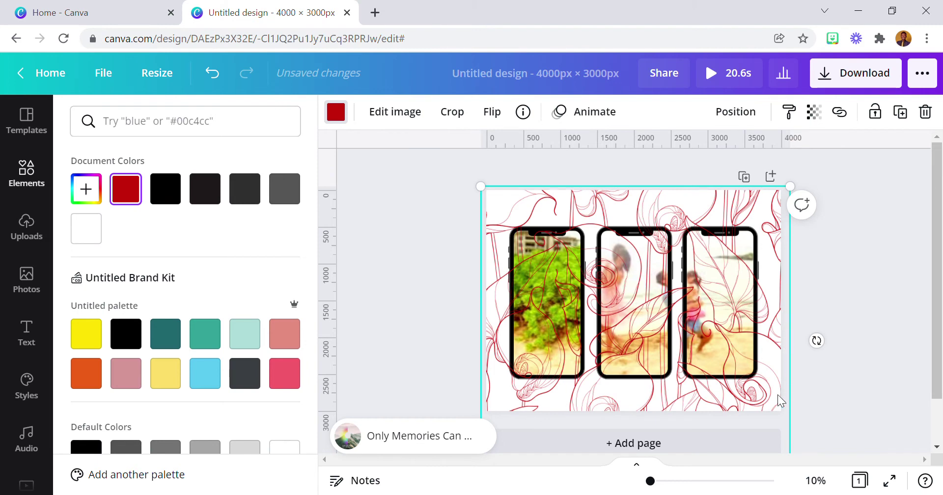
pyautogui.click(736, 112)
# Send the floral pattern to the back, behind the phones, and set its transparency to 42
pyautogui.click(653, 186)
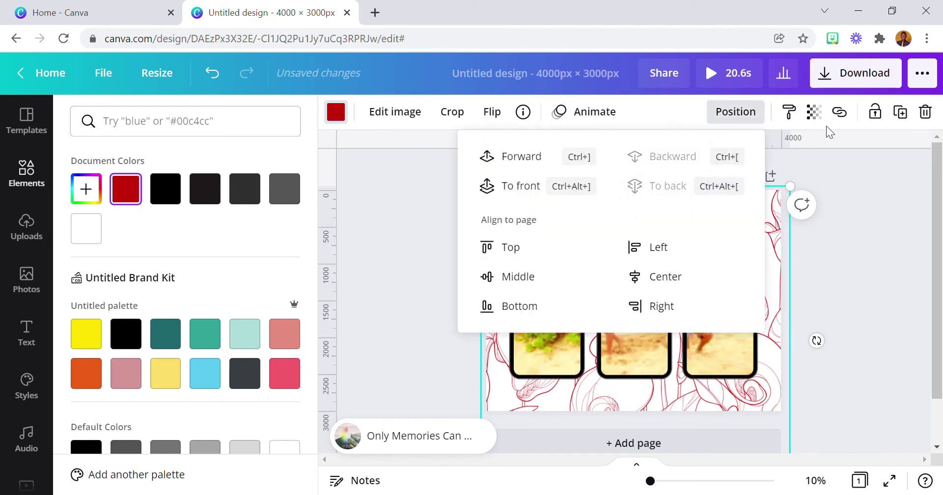
pyautogui.click(817, 114)
pyautogui.moveTo(770, 170); pyautogui.dragTo(708, 171)
pyautogui.click(877, 269)
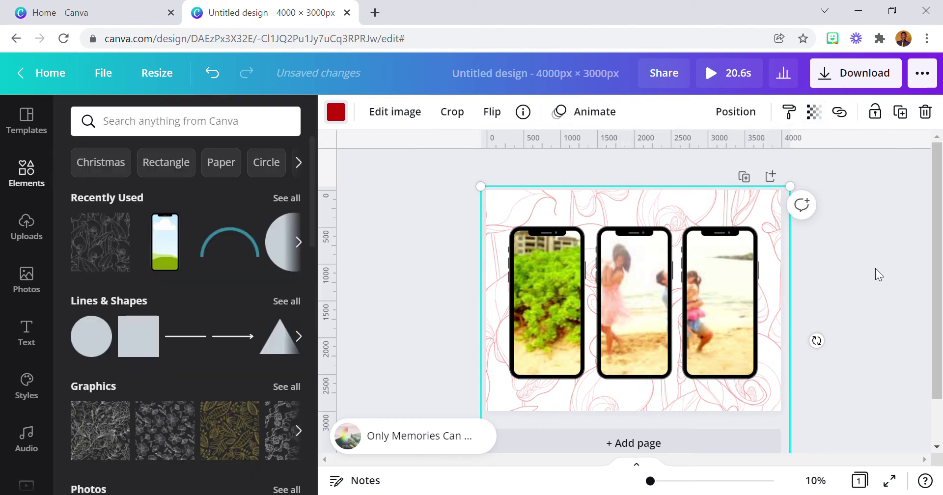
# Centre the faded floral pattern on the page and leave it deselected
pyautogui.moveTo(750, 217); pyautogui.dragTo(757, 206)
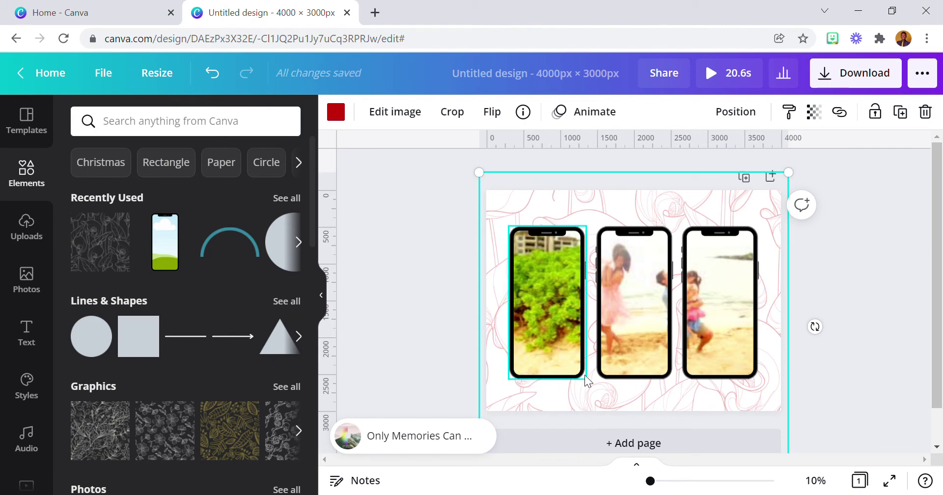
pyautogui.click(448, 224)
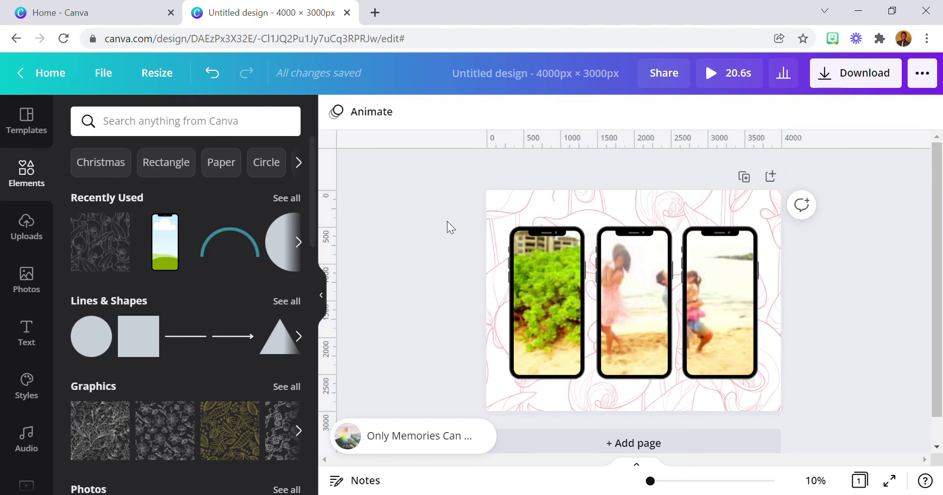
pyautogui.click(732, 202)
pyautogui.click(847, 271)
pyautogui.click(666, 208)
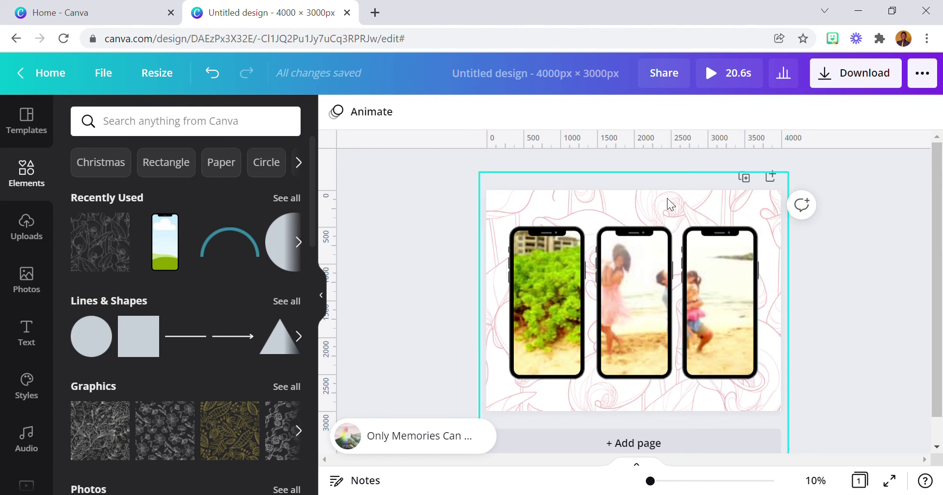
pyautogui.click(387, 290)
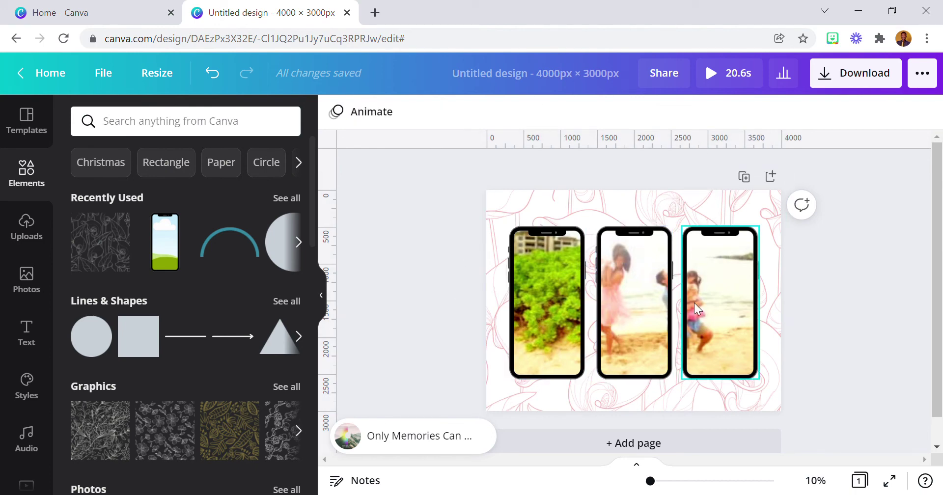
# Play the 20.6s design with its phone clips and music in full-screen preview
pyautogui.click(714, 79)
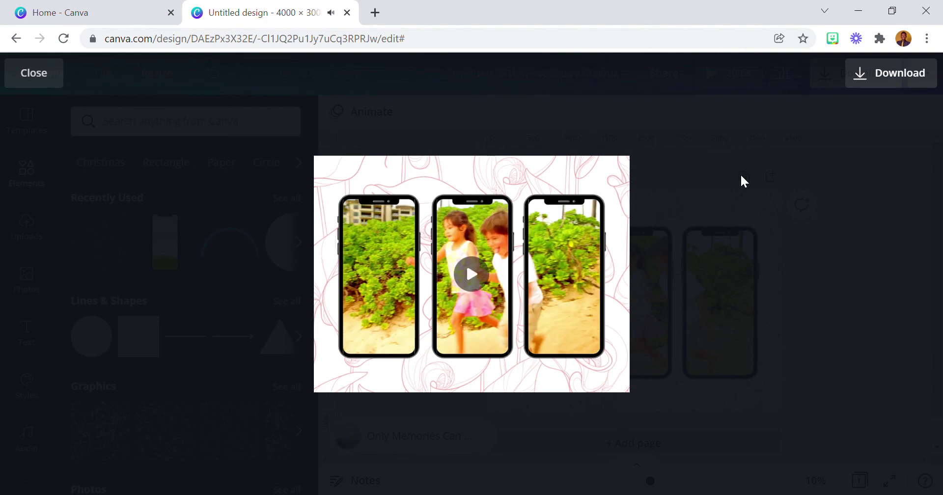
# Close the full-screen preview to return to the three-phone floral design in the editor
pyautogui.click(820, 225)
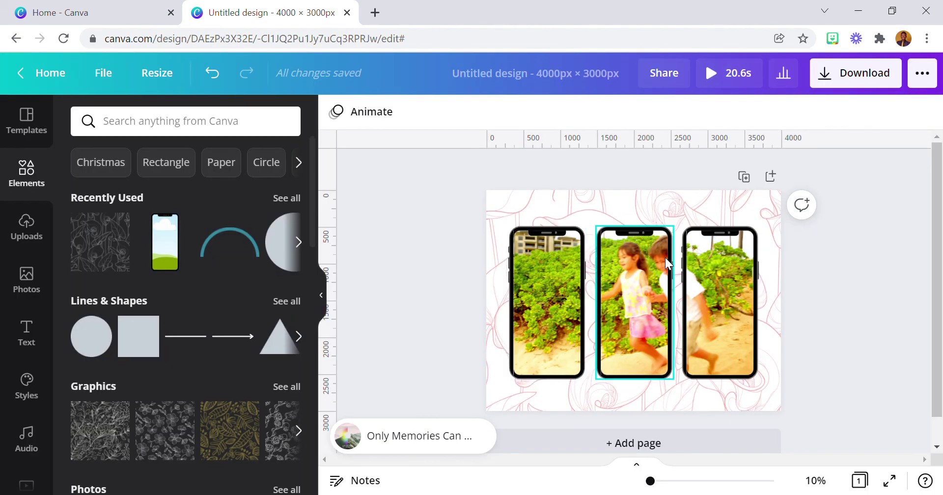